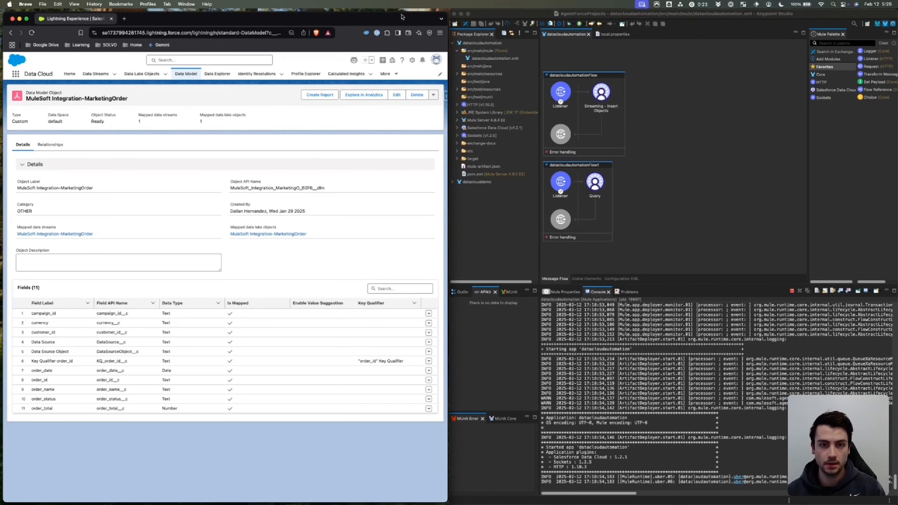
Switch to Postman and examine the insertData request's JSON body, including its data array with the Test 01 and Test 02 orders
{"action": "key", "text": "ctrl+alt+Right"}
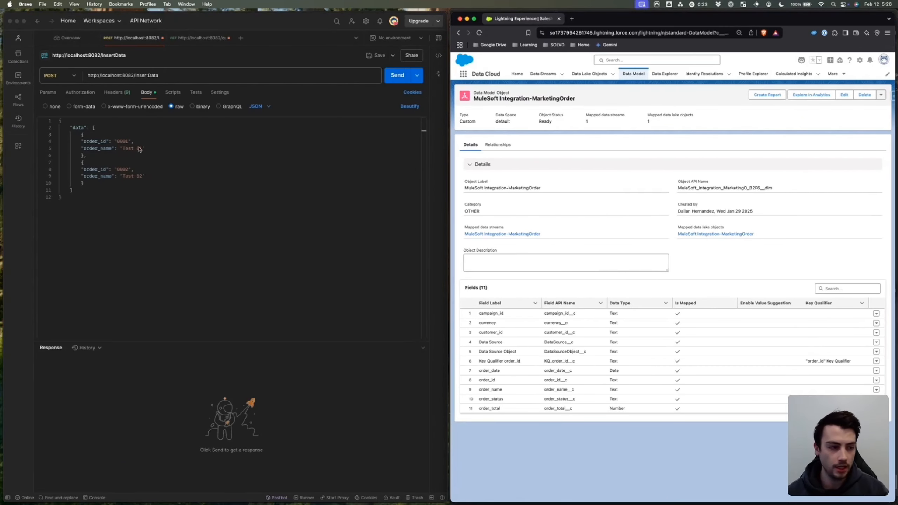
{"action": "left_click", "coordinate": [157, 134]}
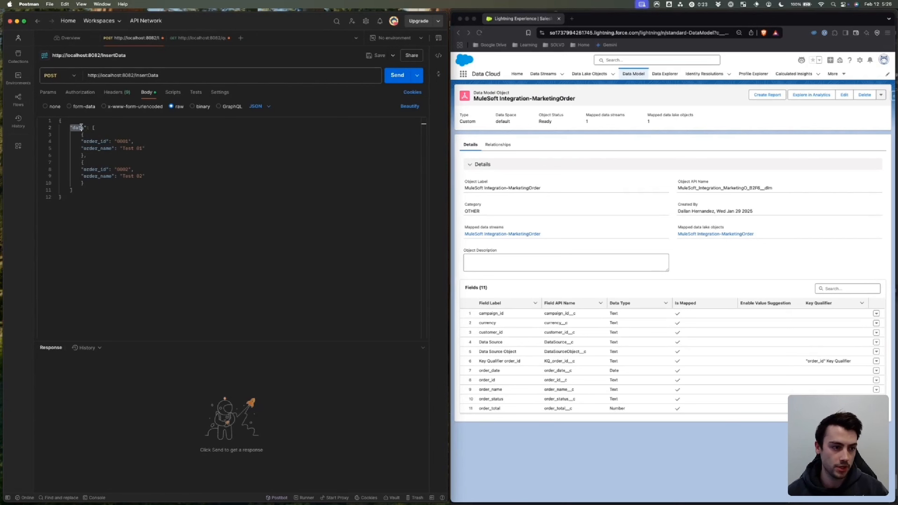
{"action": "left_click_drag", "start_coordinate": [70, 127], "coordinate": [104, 186]}
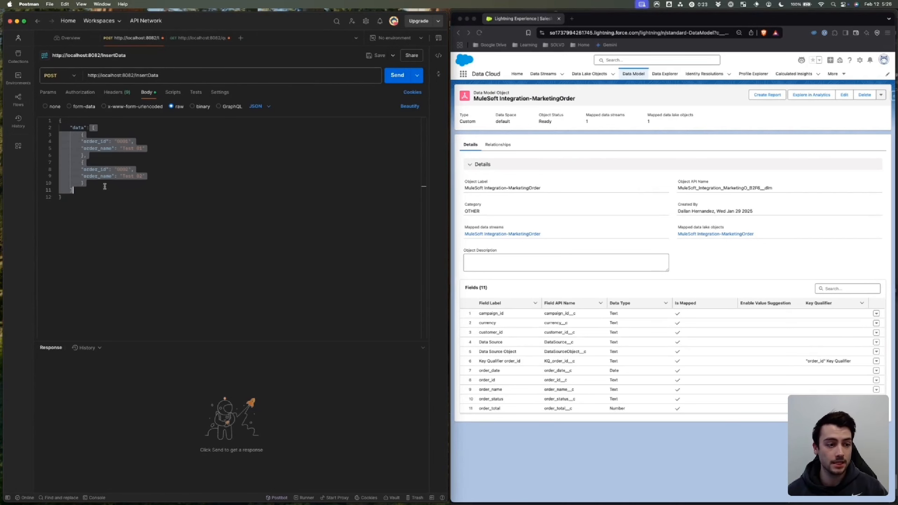
{"action": "left_click", "coordinate": [161, 178]}
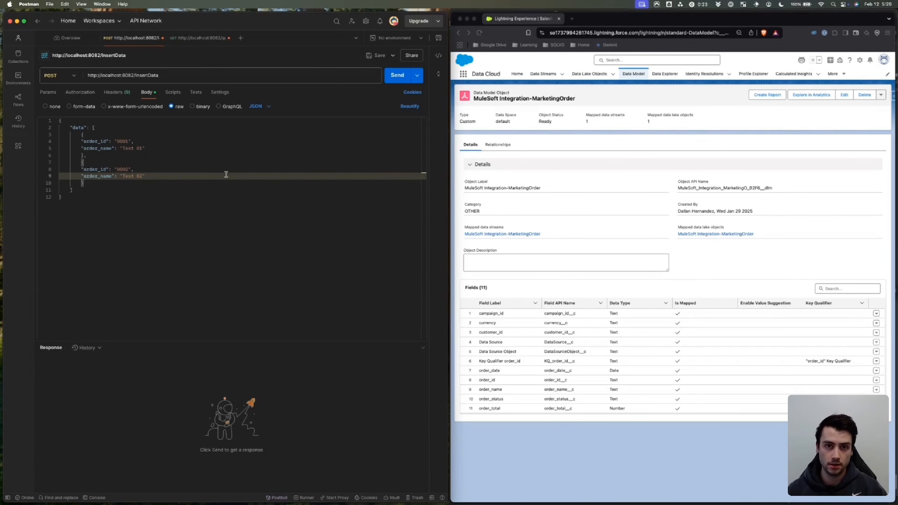
{"action": "left_click_drag", "start_coordinate": [91, 127], "coordinate": [122, 183]}
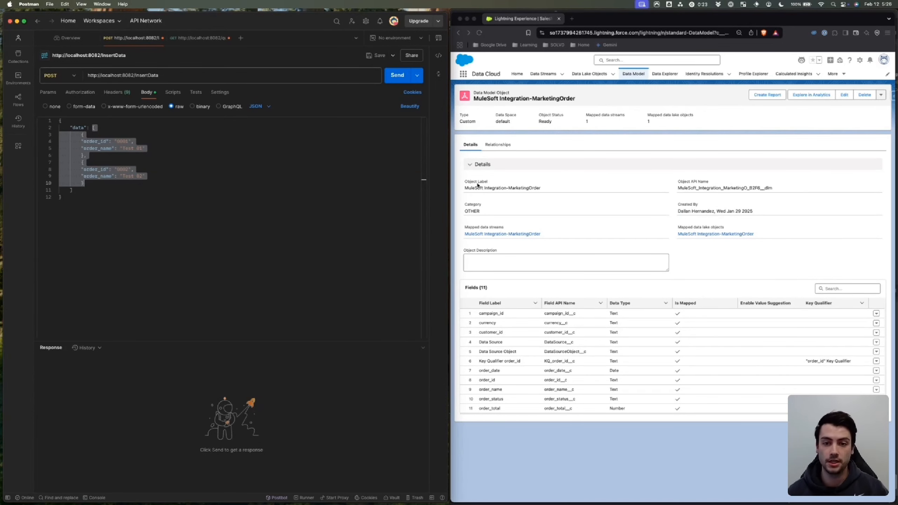
{"action": "left_click", "coordinate": [279, 214]}
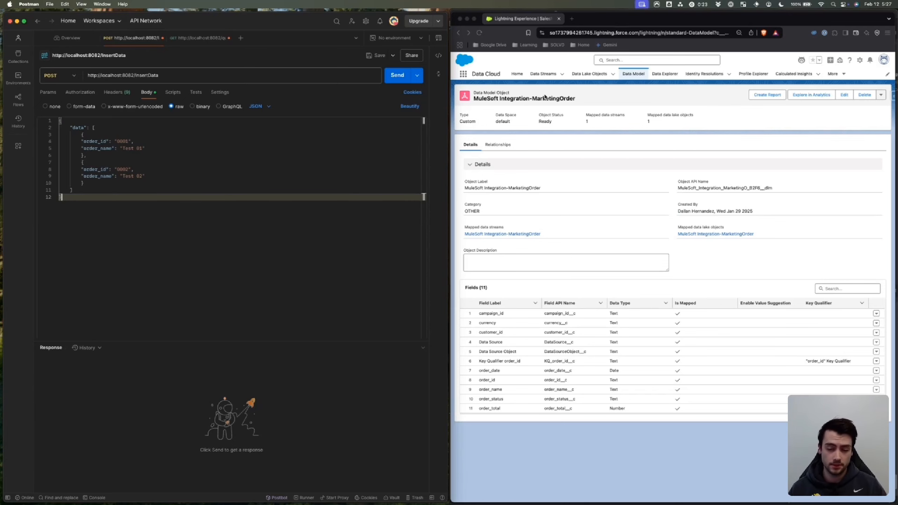
{"action": "left_click", "coordinate": [213, 148]}
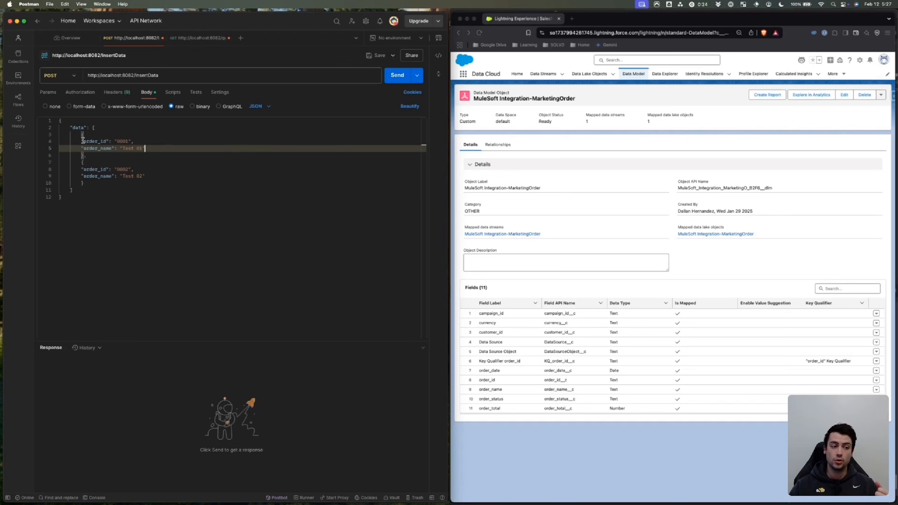
{"action": "left_click_drag", "start_coordinate": [81, 135], "coordinate": [108, 182]}
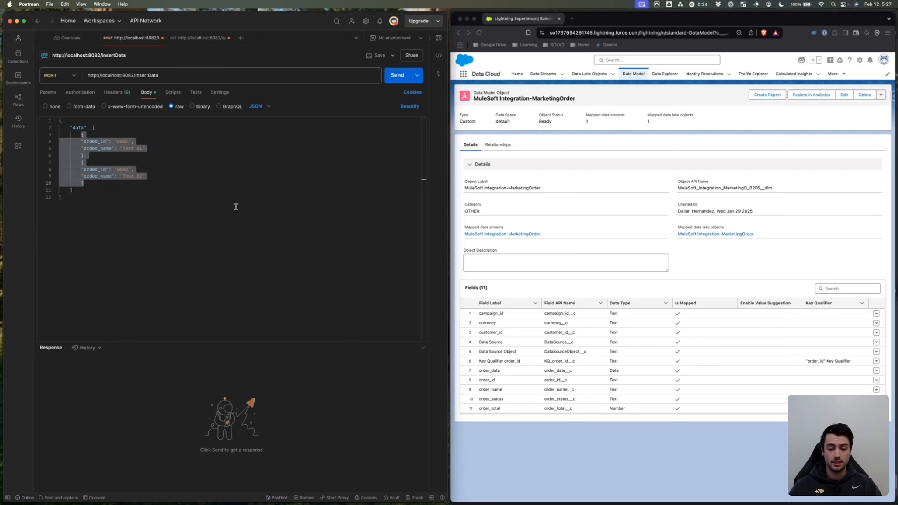
{"action": "left_click", "coordinate": [274, 181]}
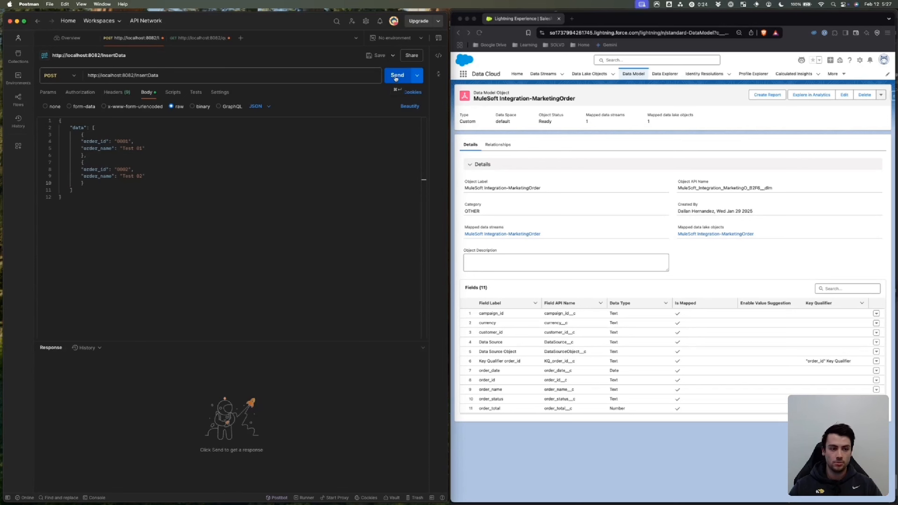
{"action": "left_click", "coordinate": [396, 79]}
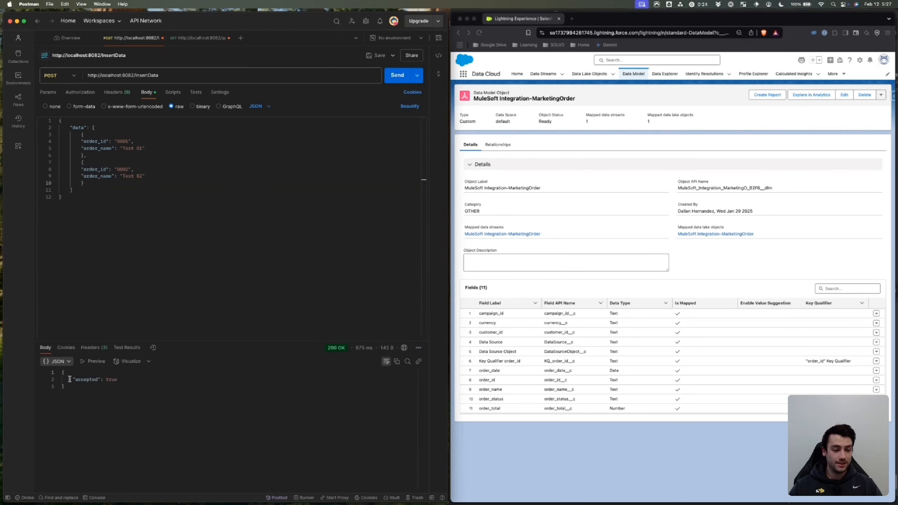
{"action": "left_click_drag", "start_coordinate": [70, 379], "coordinate": [118, 379]}
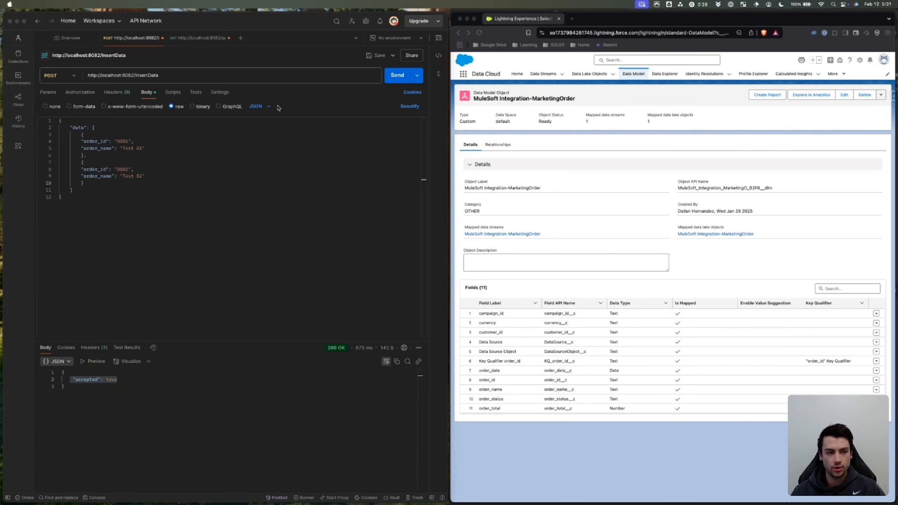
Open the queryData request and compare the table in its SQL statement with the MuleSoft Integration-MarketingOrder data lake object's name in Data Cloud
{"action": "left_click", "coordinate": [194, 41]}
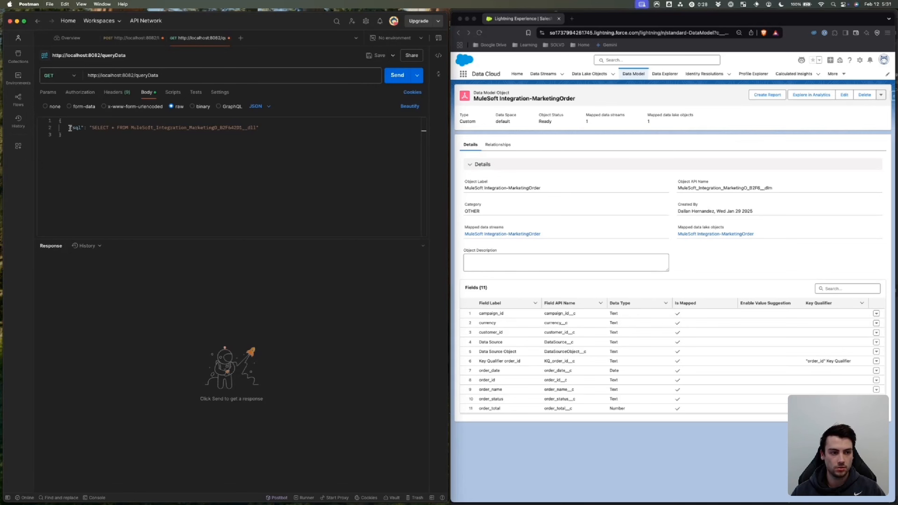
{"action": "left_click_drag", "start_coordinate": [70, 128], "coordinate": [262, 127]}
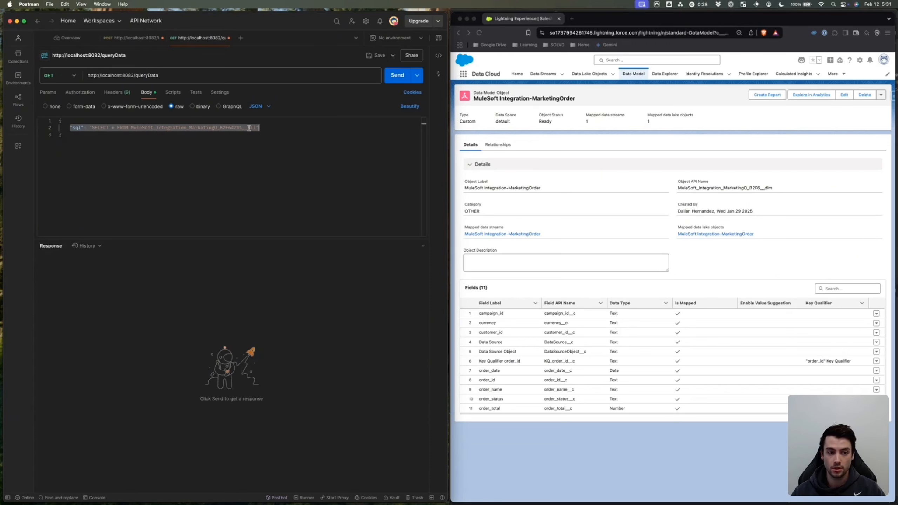
{"action": "left_click", "coordinate": [617, 94]}
{"action": "left_click", "coordinate": [595, 75]}
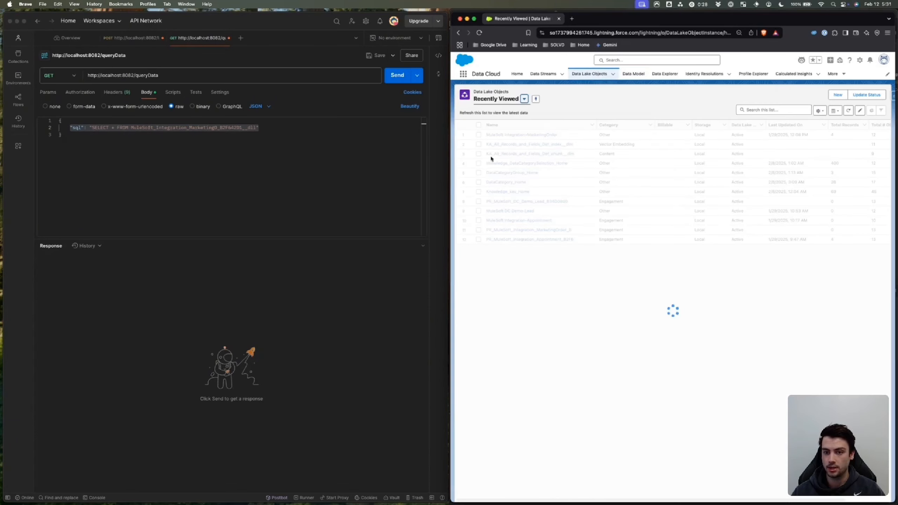
{"action": "left_click", "coordinate": [515, 135]}
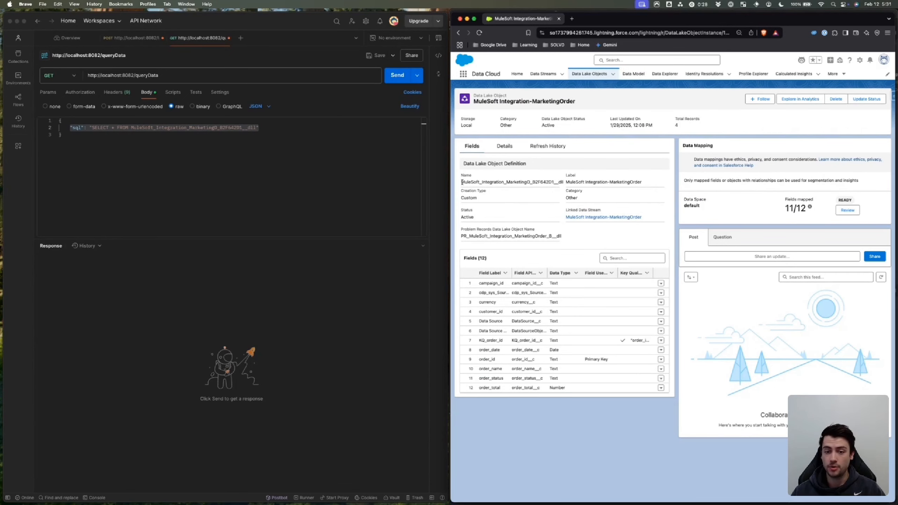
{"action": "left_click_drag", "start_coordinate": [462, 182], "coordinate": [564, 183]}
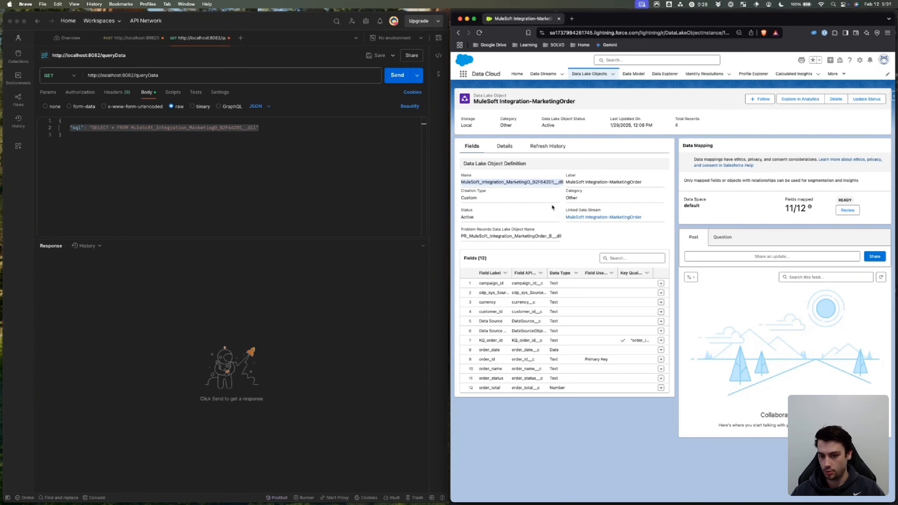
{"action": "left_click", "coordinate": [486, 245]}
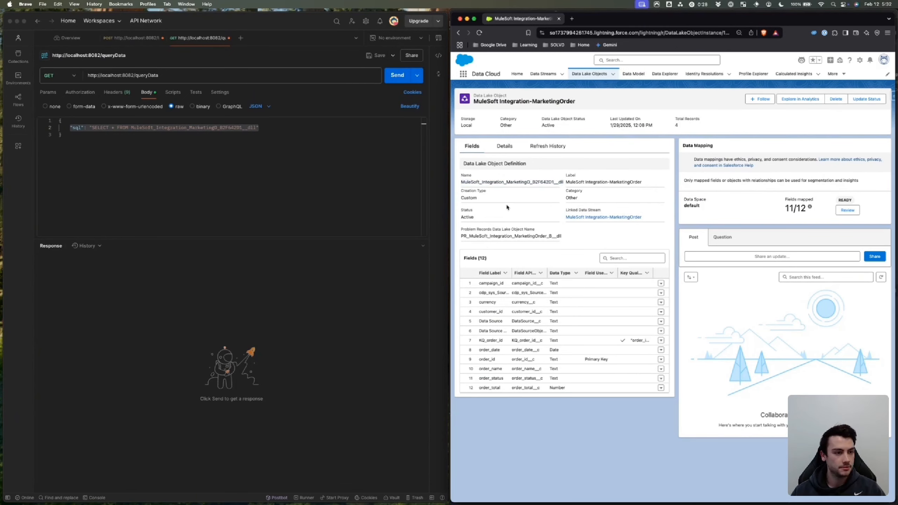
{"action": "left_click", "coordinate": [394, 76]}
{"action": "left_click", "coordinate": [393, 76]}
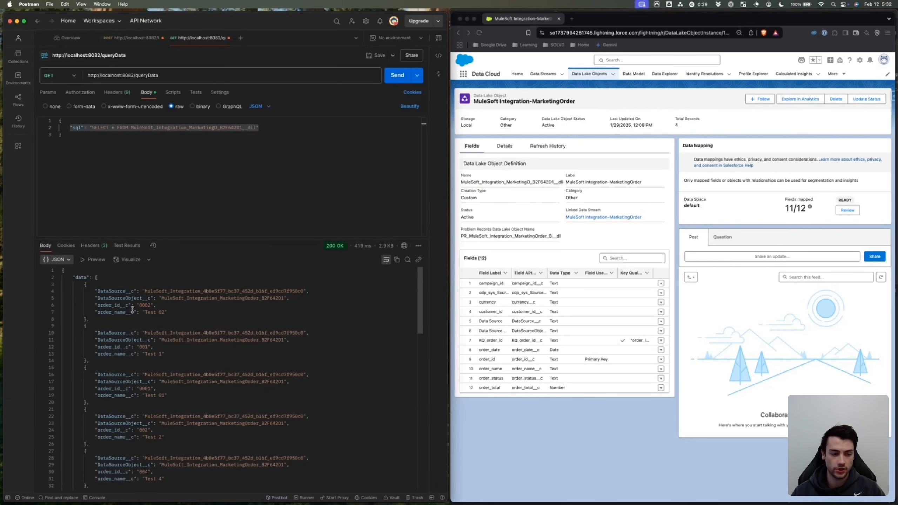
{"action": "left_click_drag", "start_coordinate": [94, 320], "coordinate": [81, 285]}
{"action": "left_click_drag", "start_coordinate": [94, 404], "coordinate": [82, 369]}
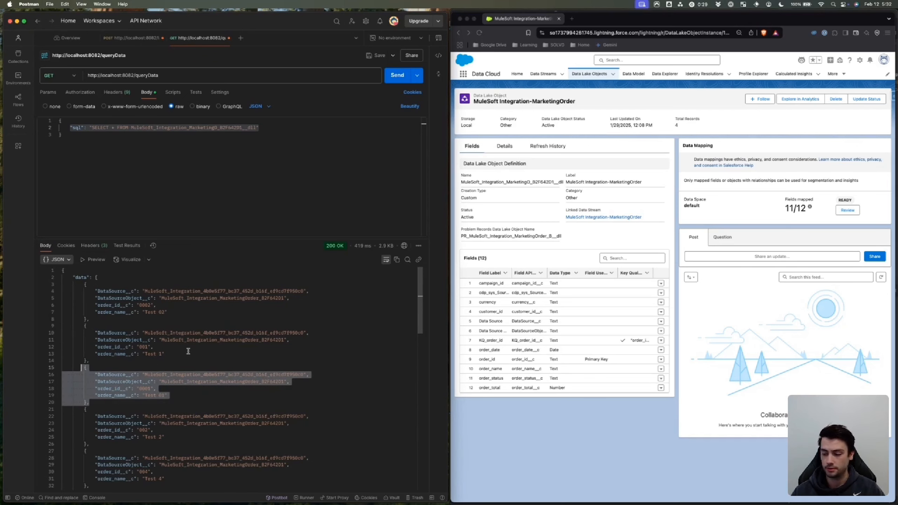
{"action": "left_click", "coordinate": [176, 355]}
Examine the remaining records in the query response along with its rowCount, queryId, done and metadata fields
{"action": "scroll", "coordinate": [219, 349], "scroll_direction": "down", "scroll_amount": 3}
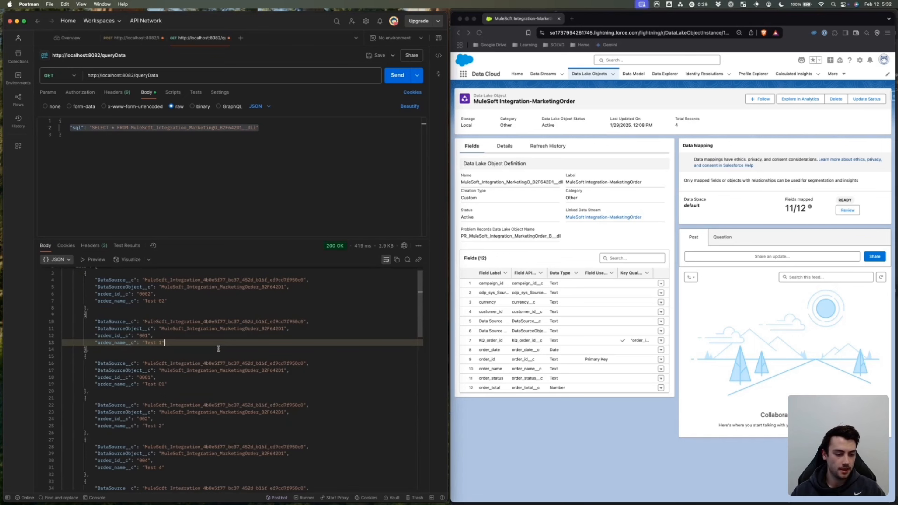
{"action": "scroll", "coordinate": [218, 348], "scroll_direction": "down", "scroll_amount": 5}
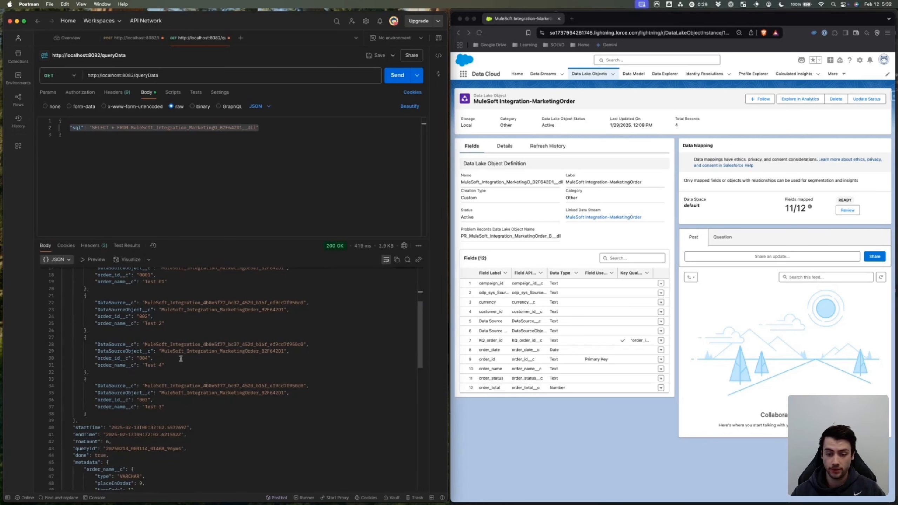
{"action": "scroll", "coordinate": [181, 357], "scroll_direction": "down", "scroll_amount": 3}
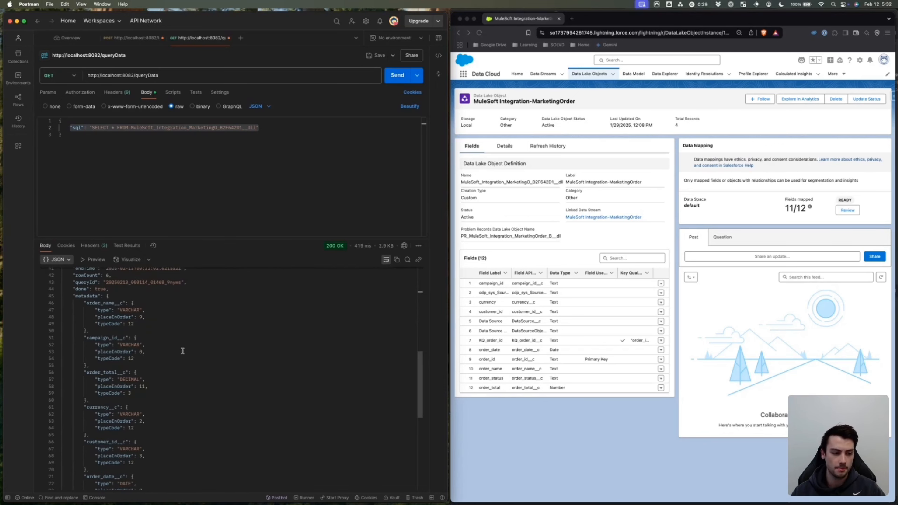
{"action": "scroll", "coordinate": [175, 344], "scroll_direction": "down", "scroll_amount": 3}
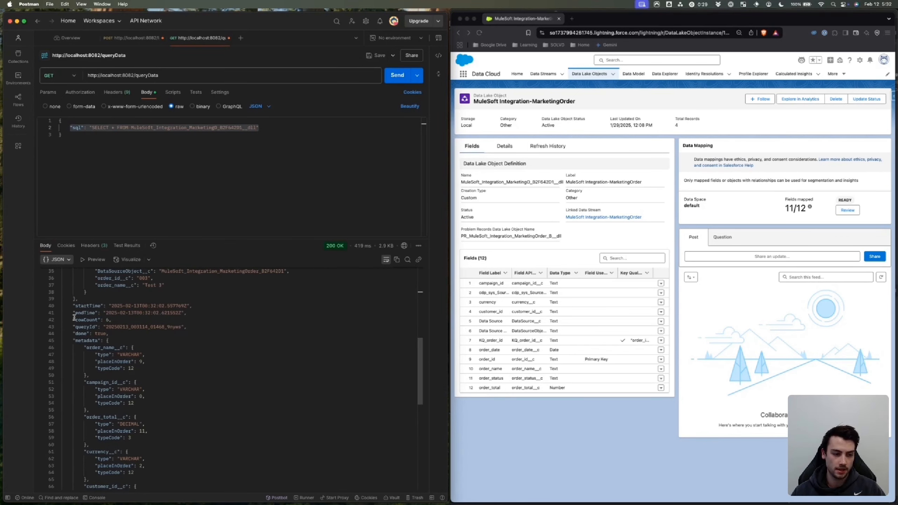
{"action": "left_click_drag", "start_coordinate": [73, 320], "coordinate": [176, 328]}
{"action": "left_click", "coordinate": [74, 334]}
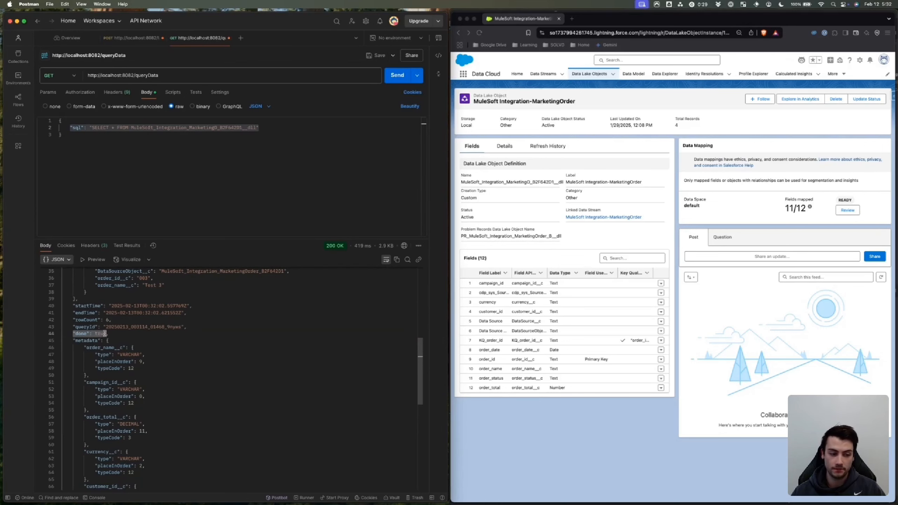
{"action": "left_click", "coordinate": [75, 341]}
{"action": "left_click_drag", "start_coordinate": [75, 341], "coordinate": [172, 388]}
{"action": "scroll", "coordinate": [172, 388], "scroll_direction": "down", "scroll_amount": 5}
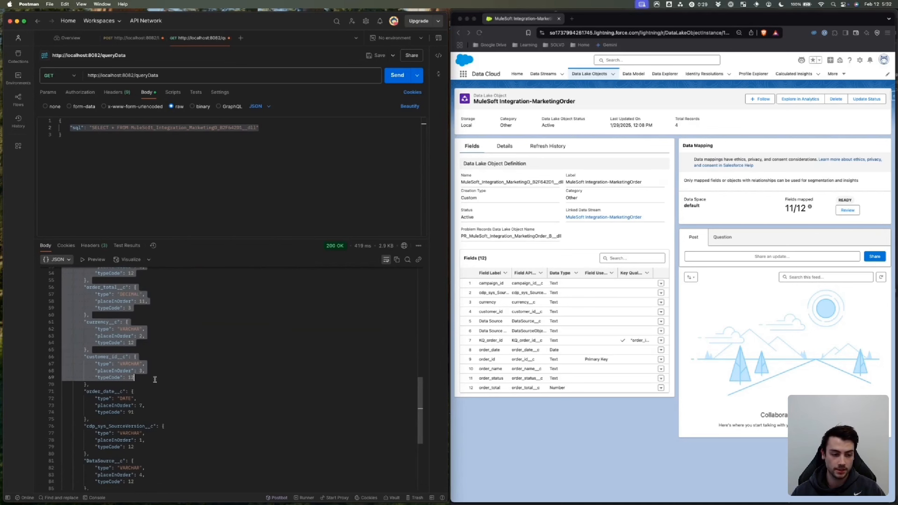
{"action": "left_click", "coordinate": [183, 368]}
{"action": "scroll", "coordinate": [182, 367], "scroll_direction": "up", "scroll_amount": 15}
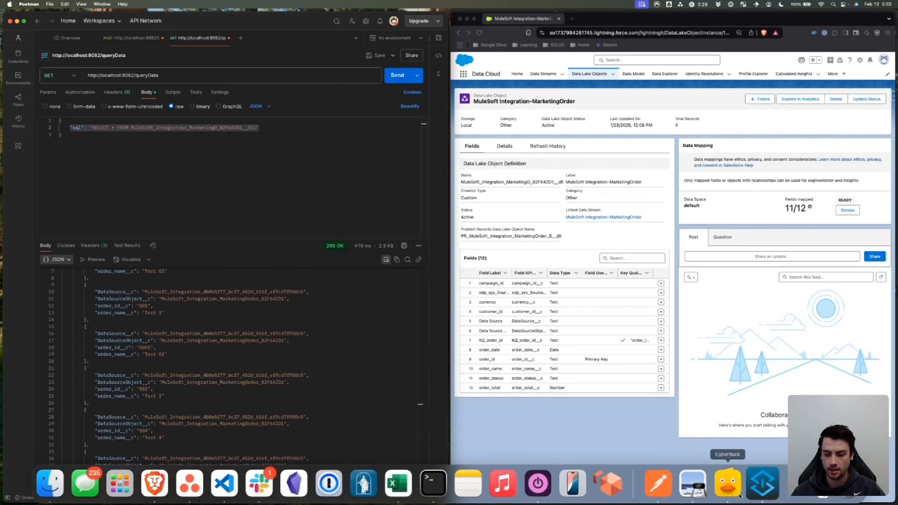
Switch to Anypoint Studio and open the properties of the Streaming - Insert Objects and Query components
{"action": "left_click", "coordinate": [762, 498]}
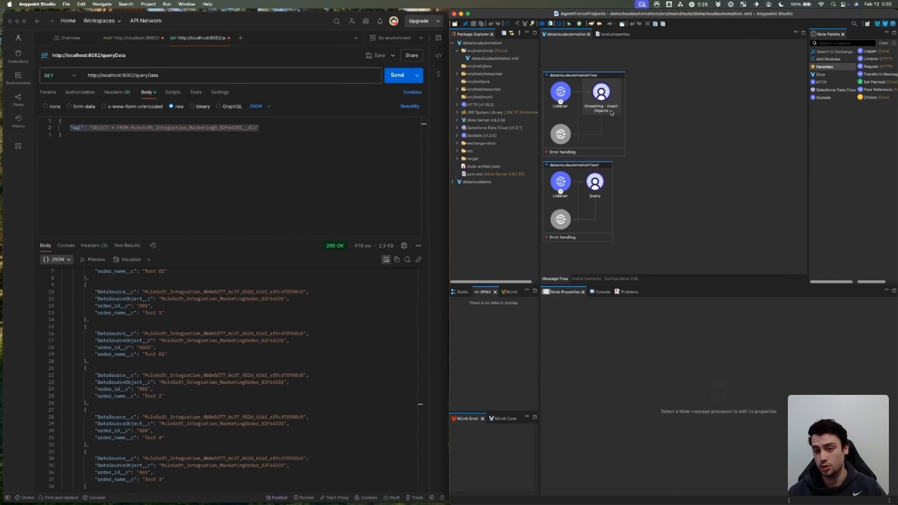
{"action": "left_click", "coordinate": [600, 93]}
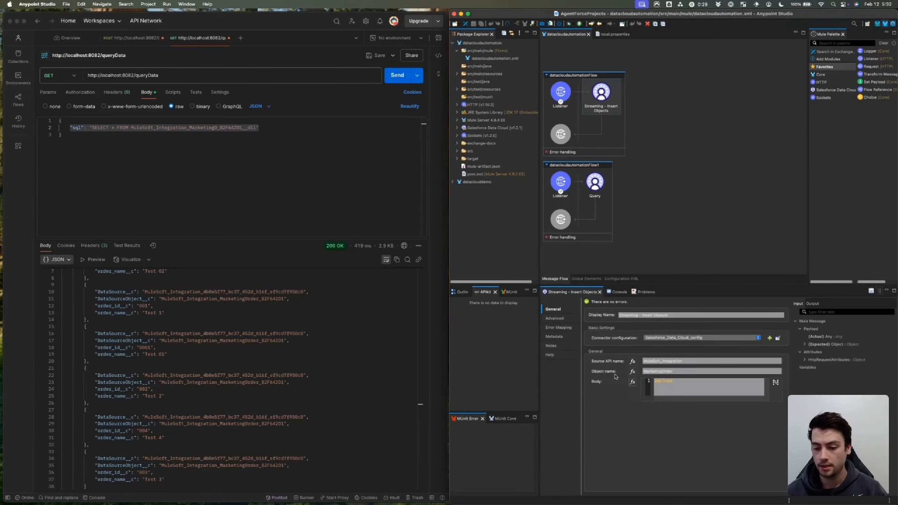
{"action": "left_click", "coordinate": [595, 184]}
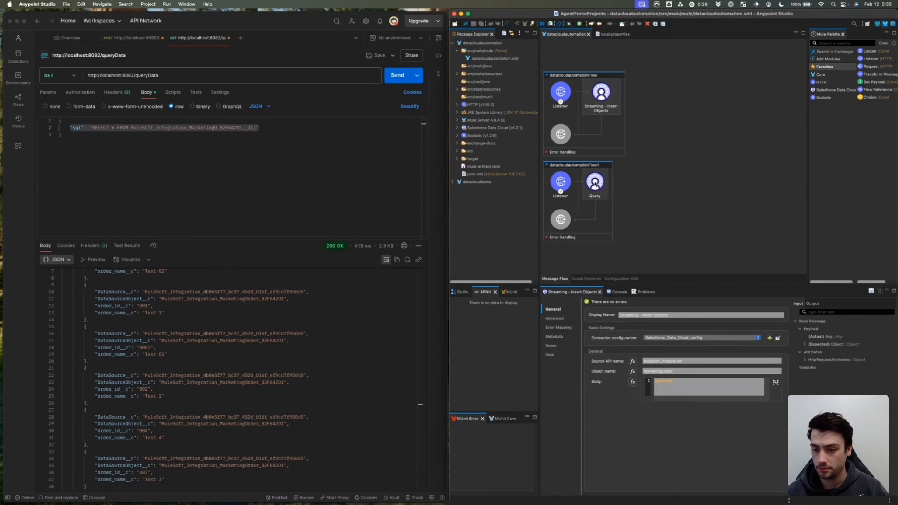